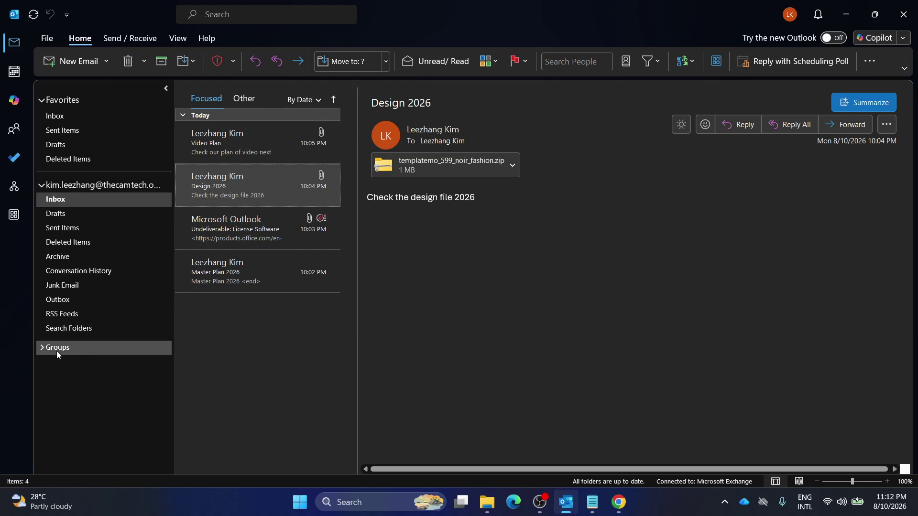
Expand the Groups section and show the account's Outlook Today overview.
left_click(42, 348)
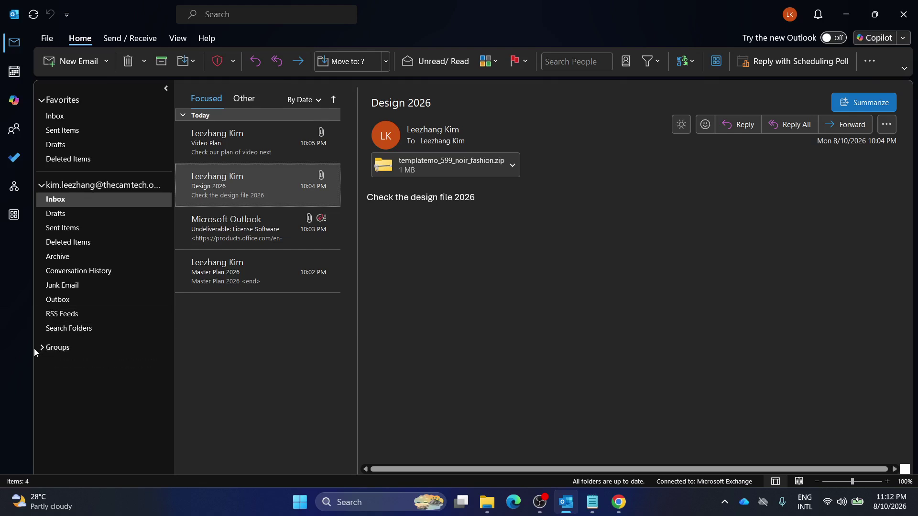
left_click(40, 348)
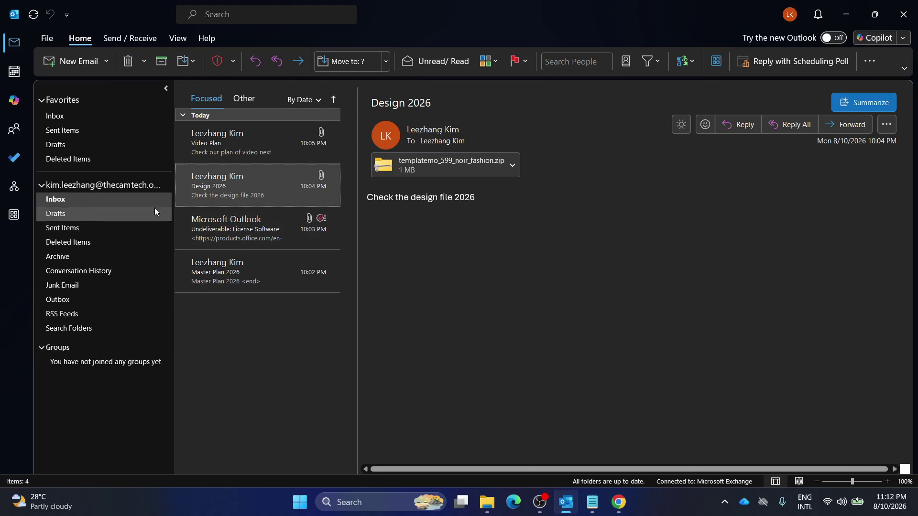
left_click(114, 187)
right_click(119, 187)
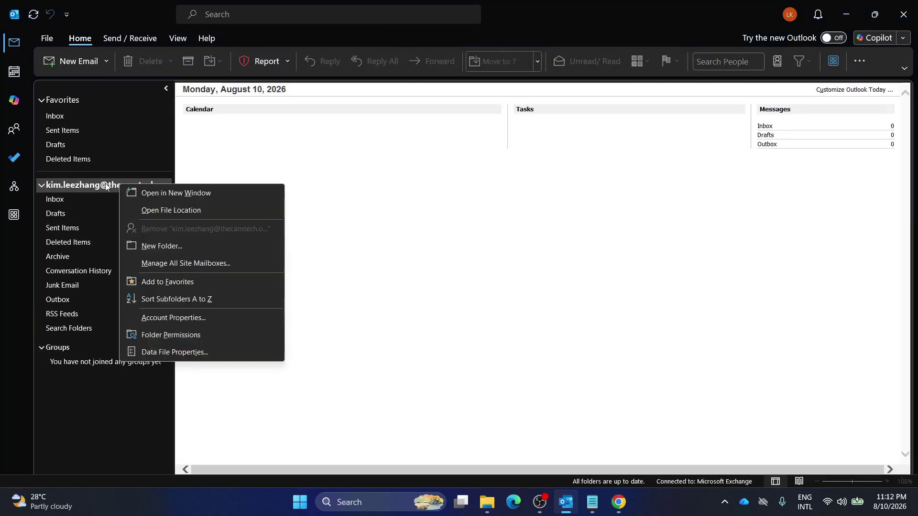
left_click(105, 182)
left_click(45, 40)
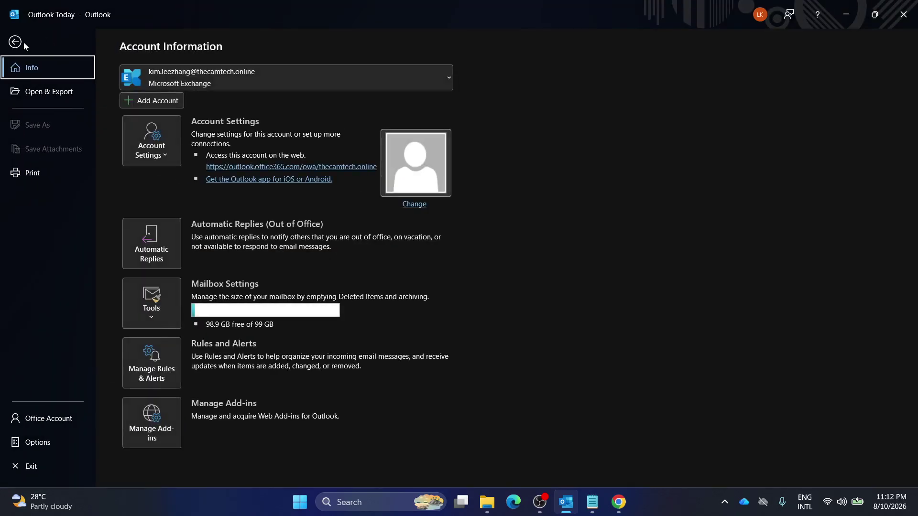
left_click(10, 41)
left_click(70, 198)
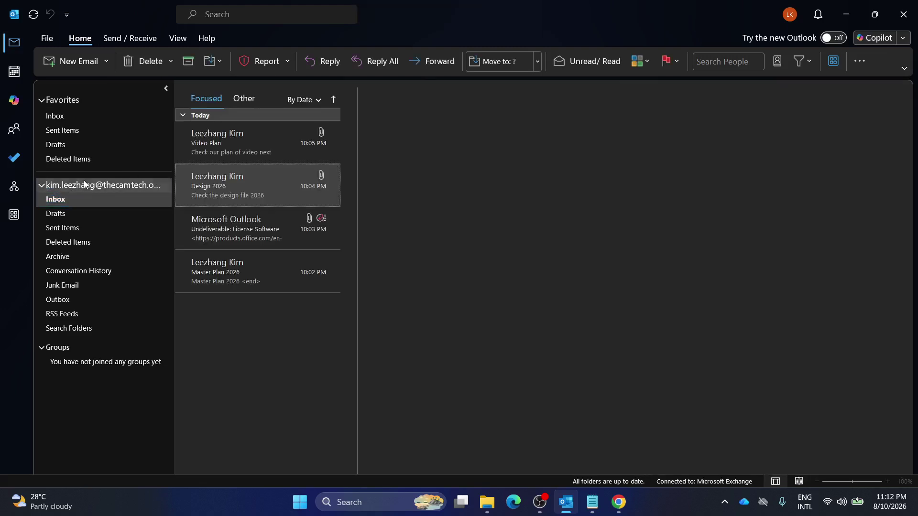
left_click(77, 185)
Browse the Send / Receive, Help and View ribbon tabs, returning to Home and Outlook Today.
left_click(135, 39)
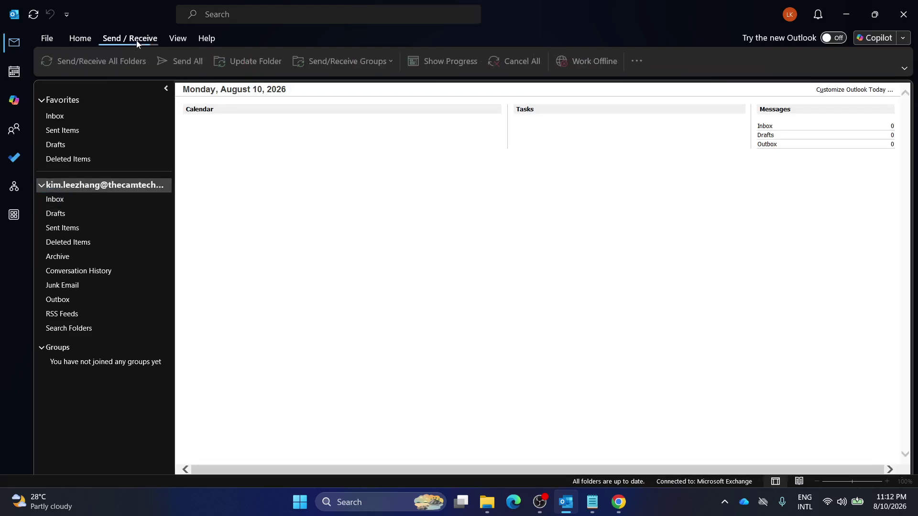
left_click(218, 38)
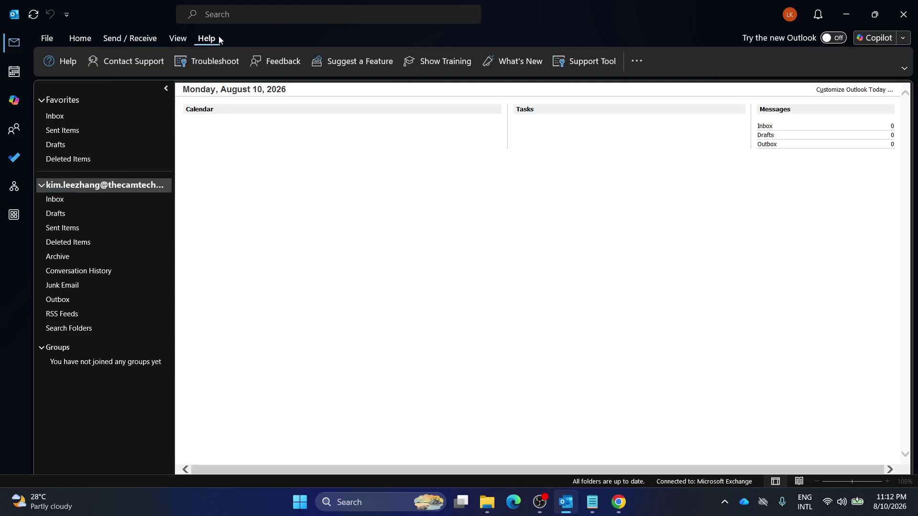
left_click(182, 38)
left_click(86, 41)
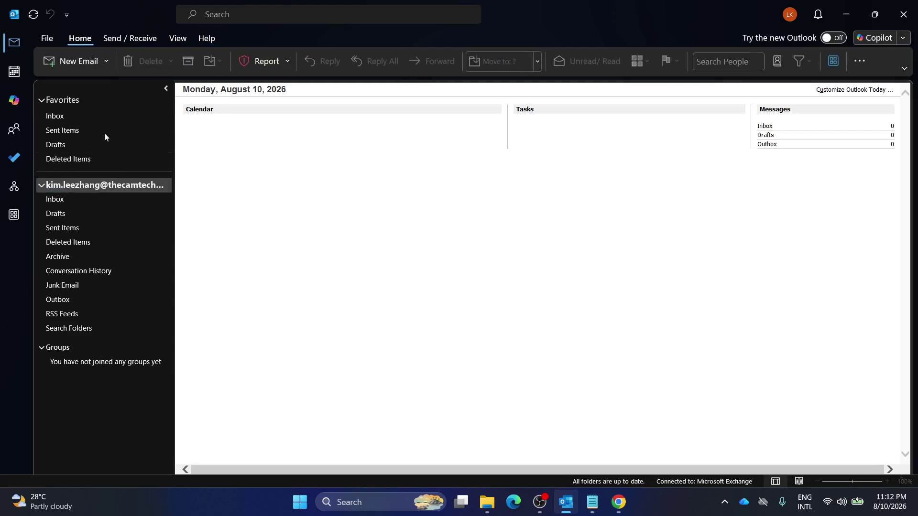
left_click(77, 203)
left_click(144, 184)
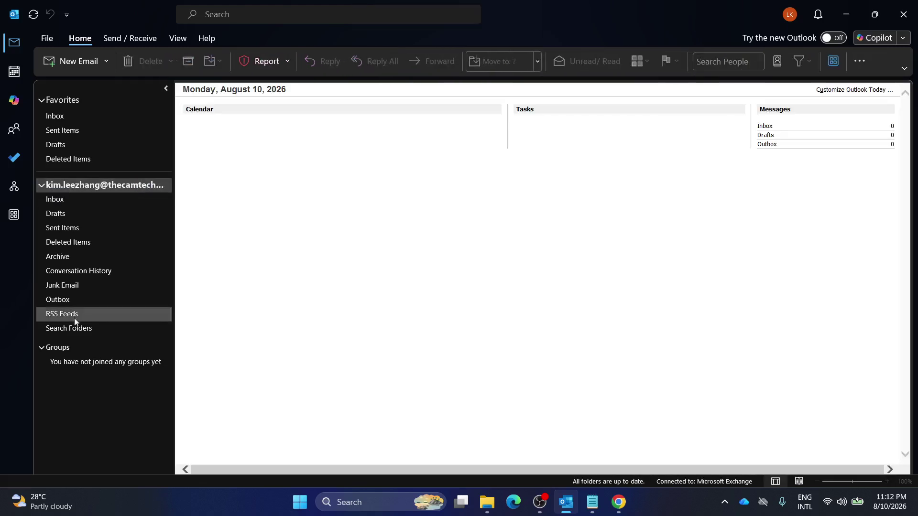
Check the Groups options menu, then collapse and restore the full ribbon.
right_click(74, 347)
left_click(63, 348)
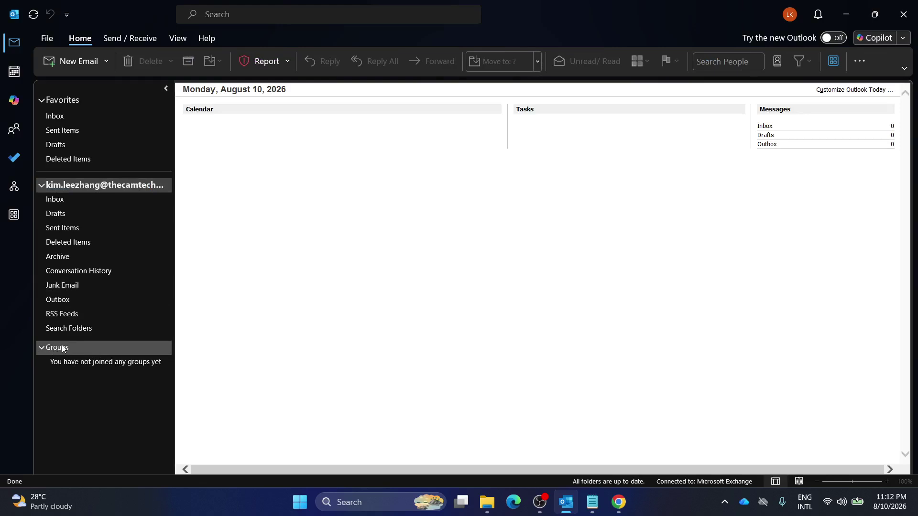
left_click(127, 39)
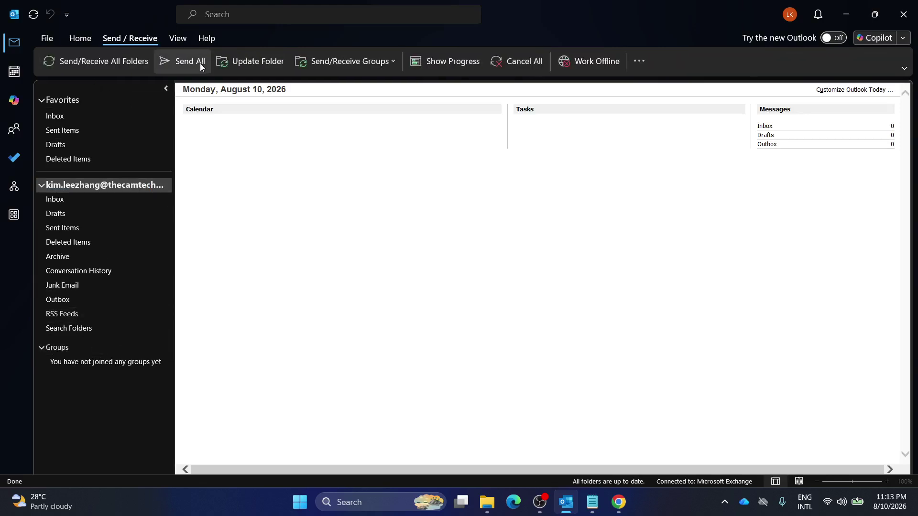
left_click(82, 41)
double_click(82, 41)
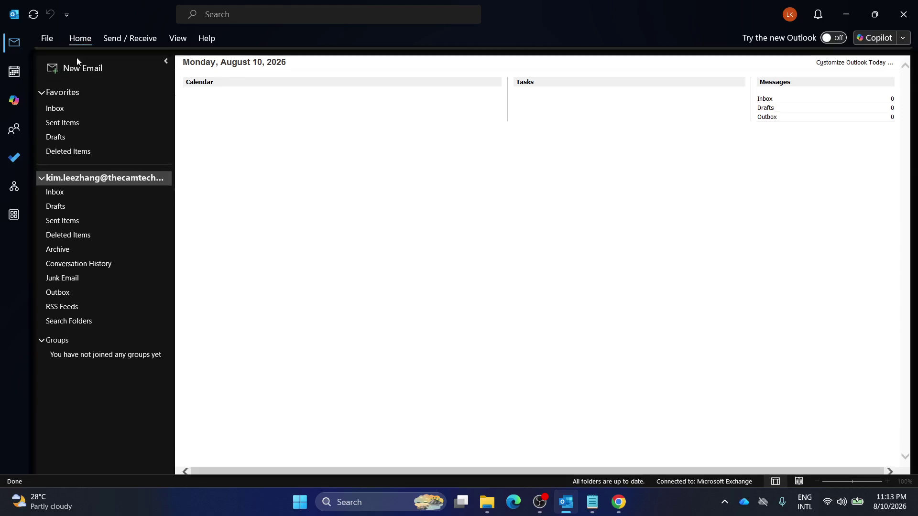
double_click(81, 39)
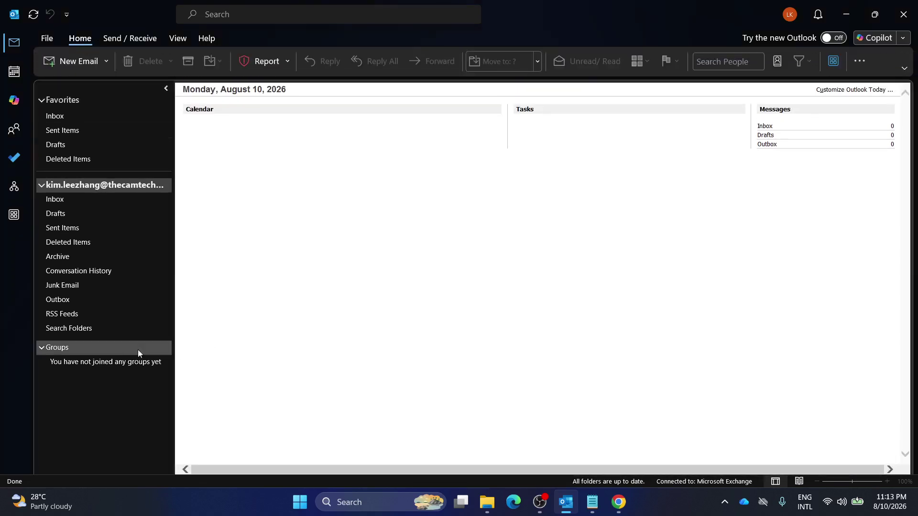
right_click(78, 349)
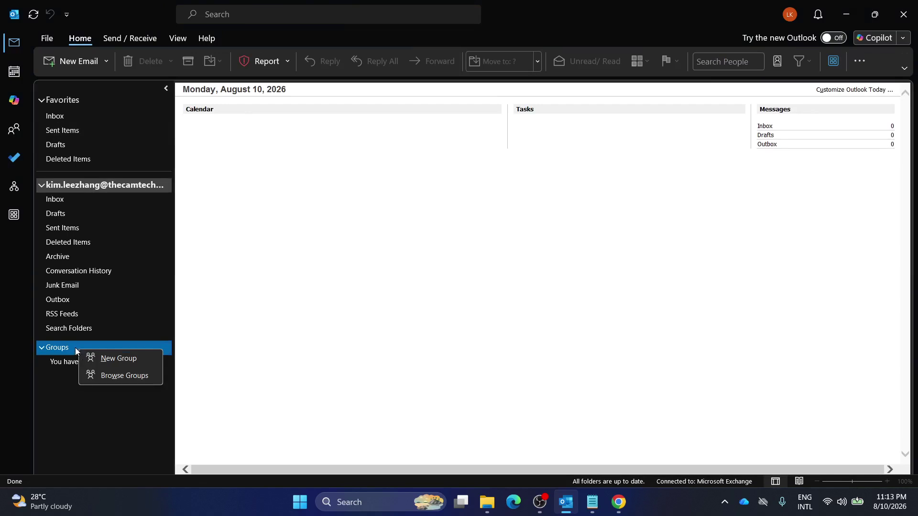
left_click(123, 375)
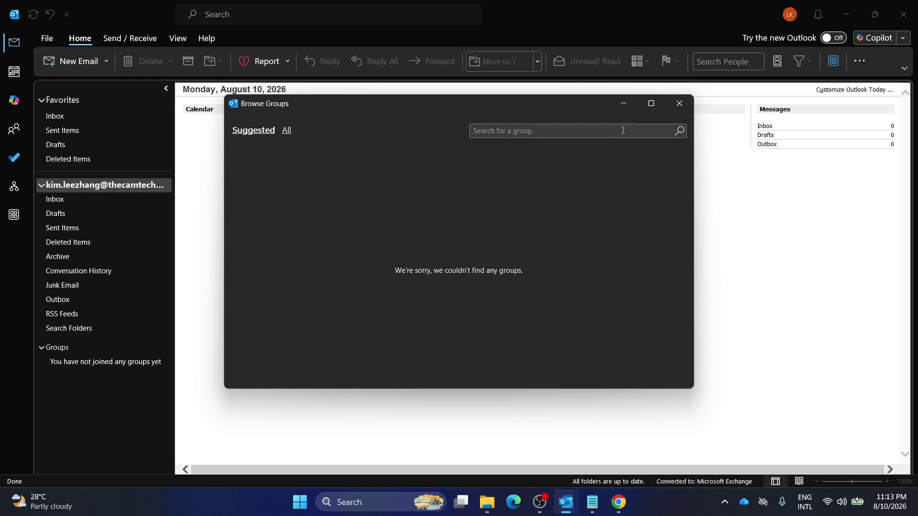
left_click(679, 103)
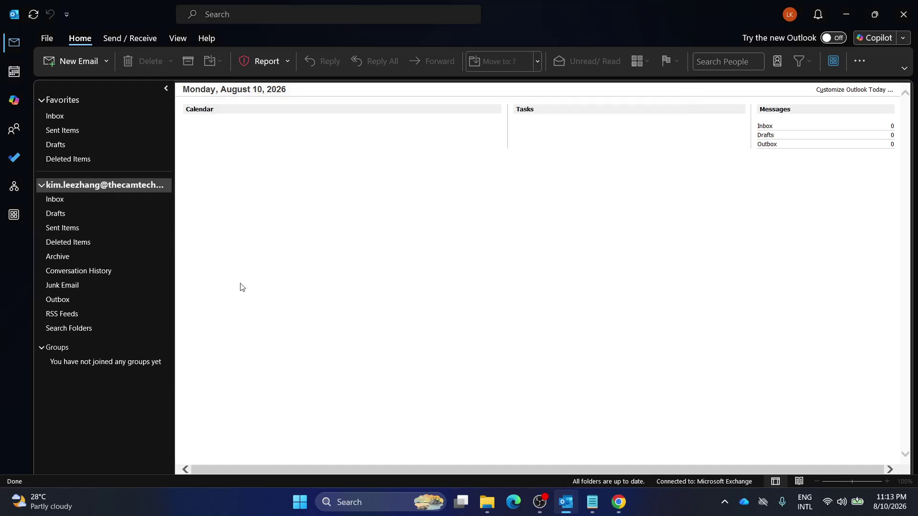
right_click(63, 349)
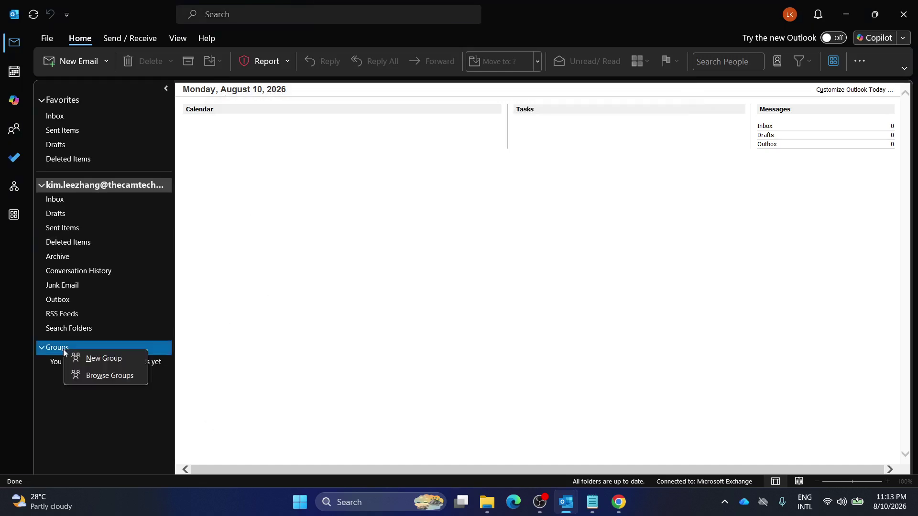
left_click(88, 354)
Name the new group 'HR Users'.
left_click_drag(477, 54, 429, 64)
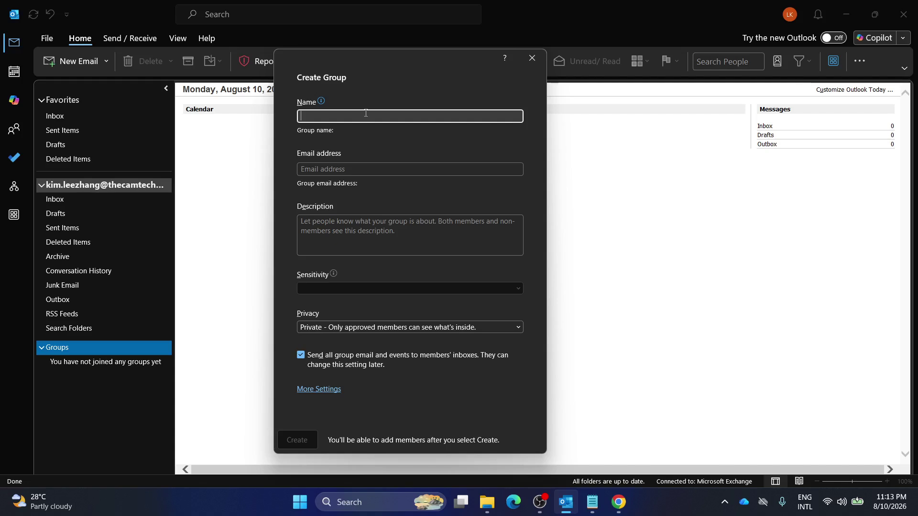
type("HR Users")
left_click(337, 230)
Replace the auto-filled alias HRUsers with the email alias hr.users.
left_click(371, 171)
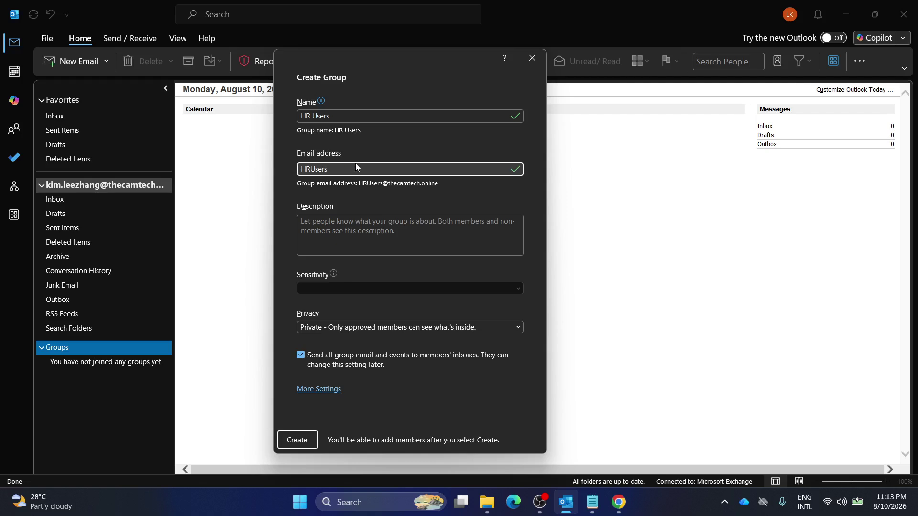
left_click_drag(523, 174, 254, 174)
key("BackSpace")
type("us")
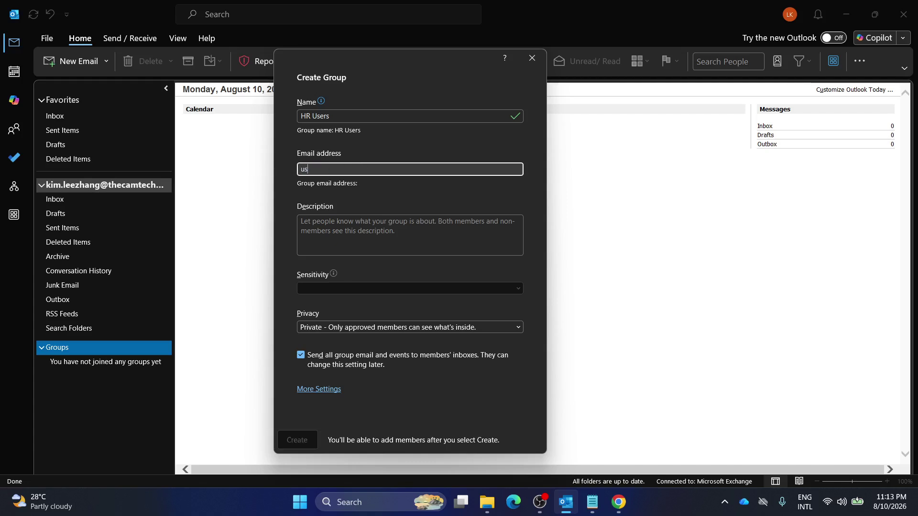
type("ers")
key("BackSpace")
key("BackSpace")
key("BackSpace")
key("BackSpace")
key("BackSpace")
type("hr.")
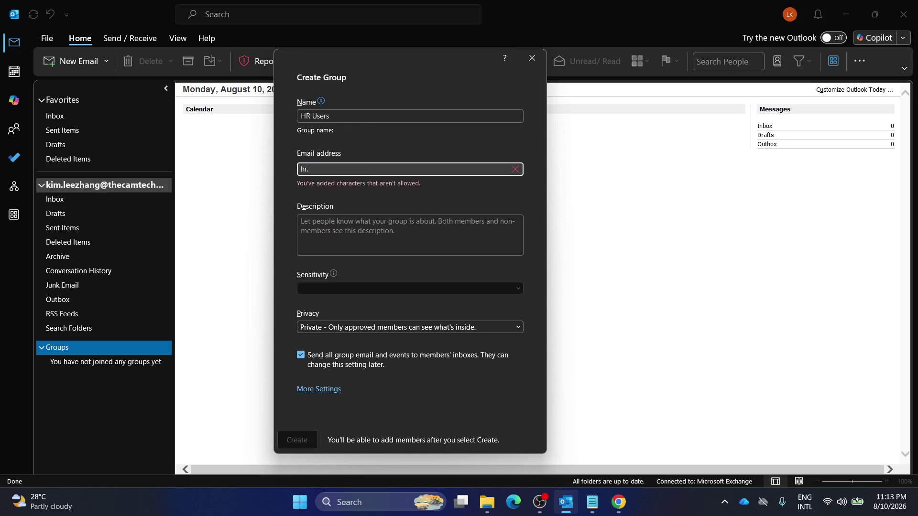
type("team")
key("BackSpace")
key("BackSpace")
key("BackSpace")
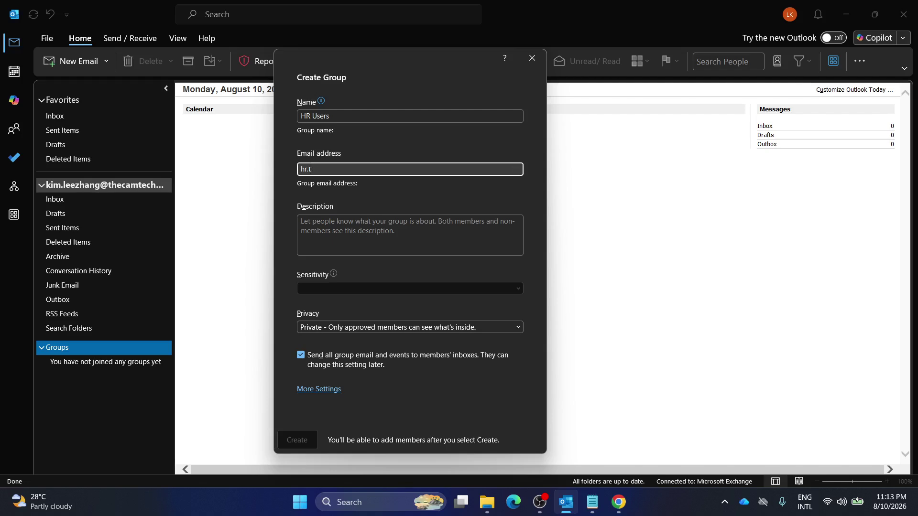
key("BackSpace")
key("BackSpace")
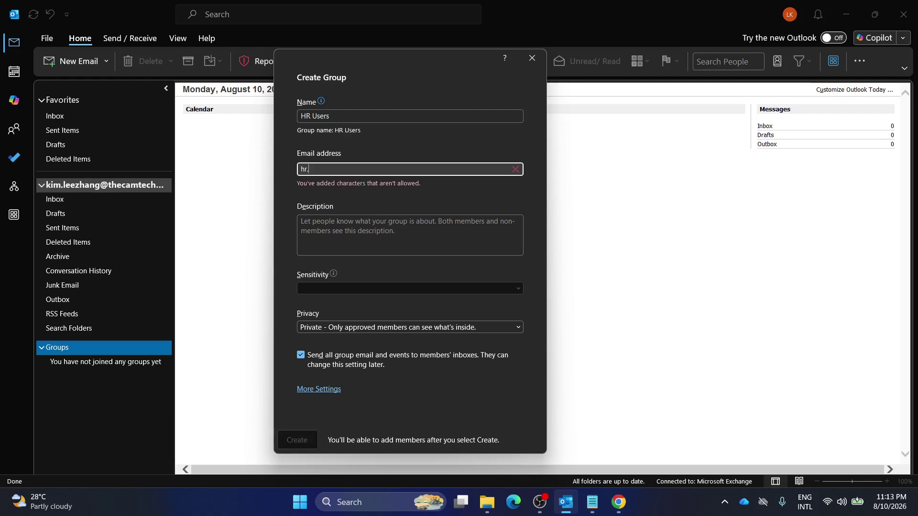
type(".users")
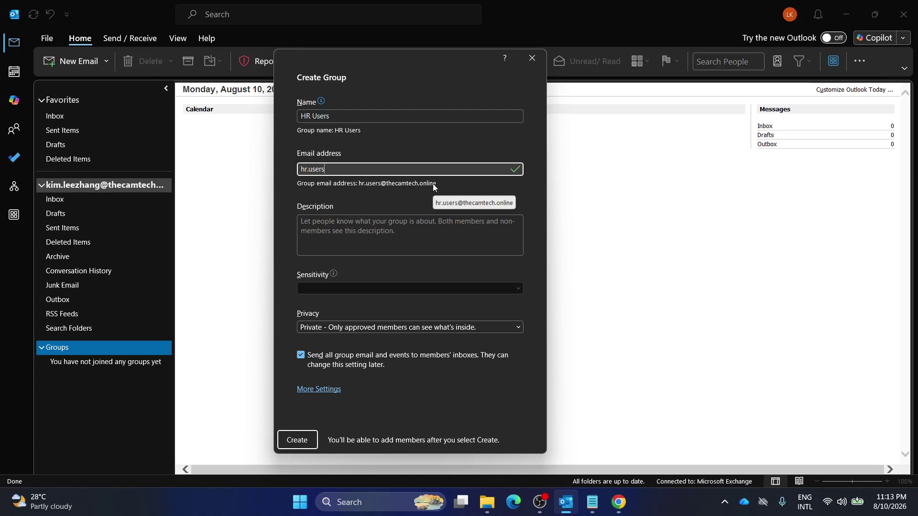
Enter the group description 'Here is for HR Groups'.
left_click(363, 221)
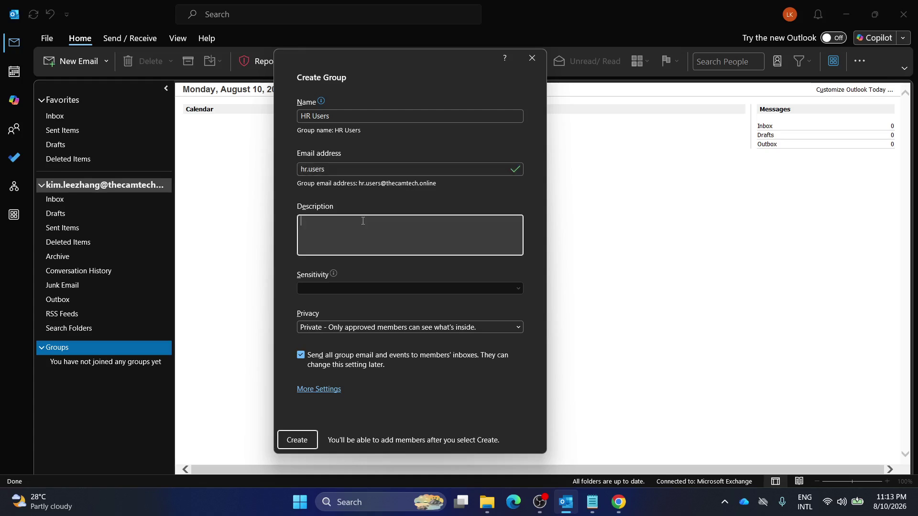
type("Here is for HR Groups")
Set the group's privacy to Public and review its additional settings.
left_click(422, 329)
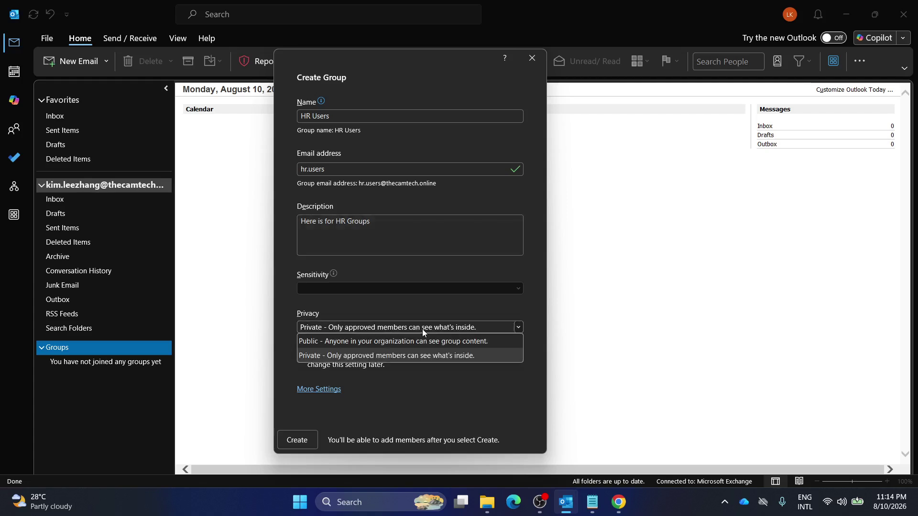
left_click(380, 343)
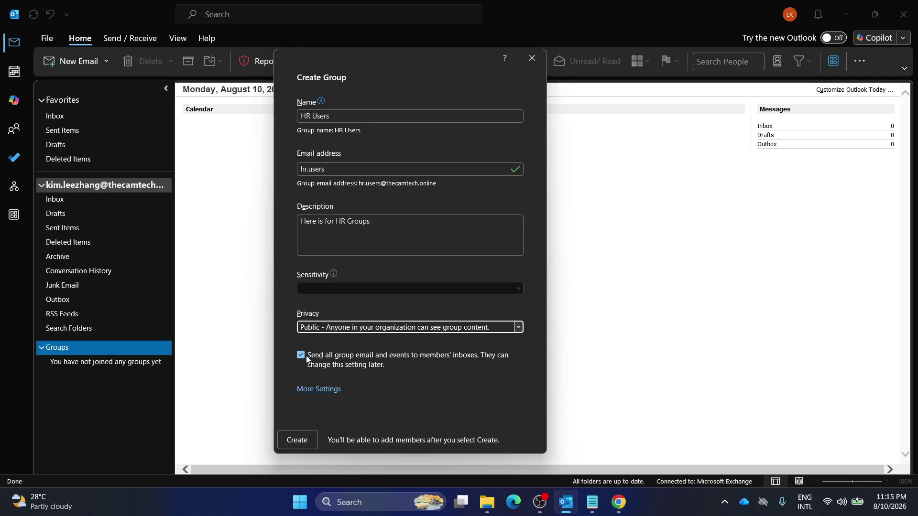
left_click(320, 389)
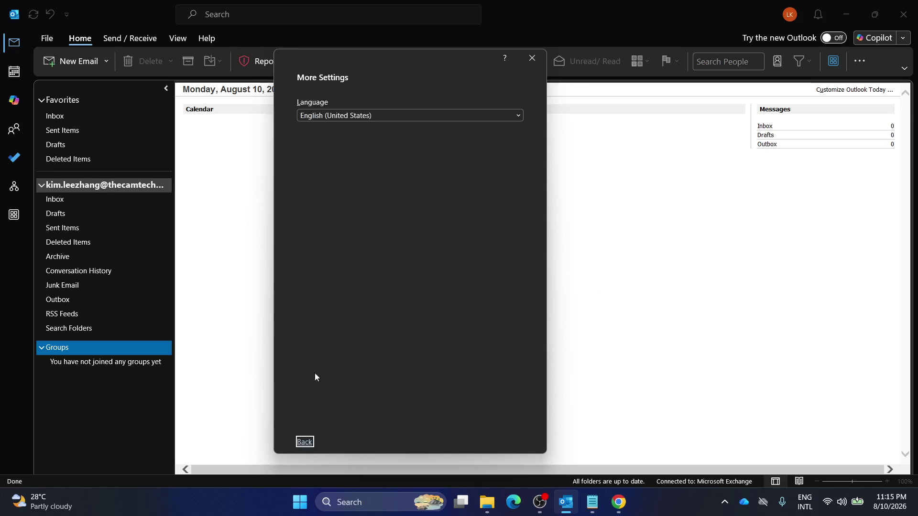
left_click(304, 442)
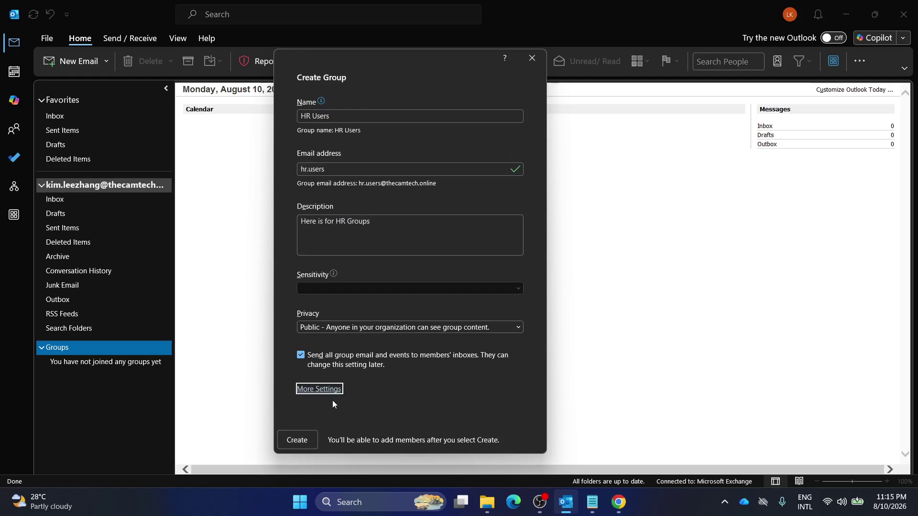
Create the public HR Users group from the Create Group dialog.
left_click(307, 441)
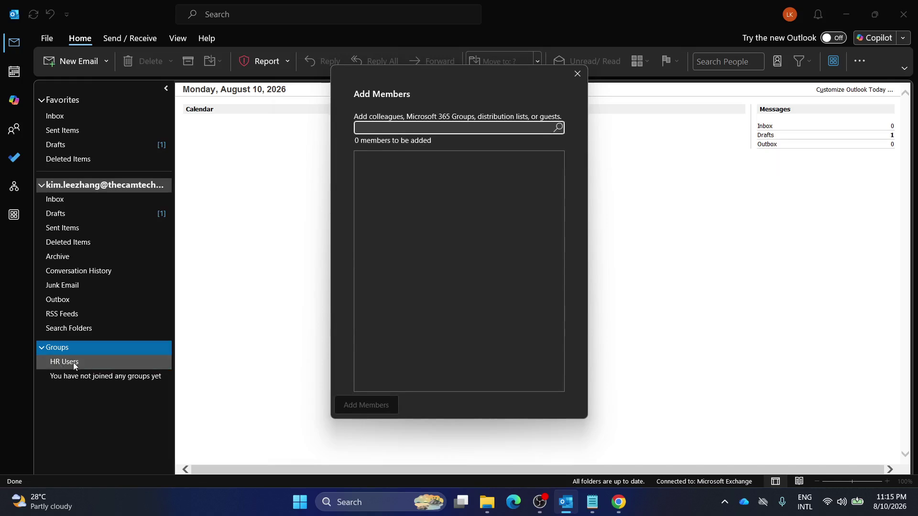
Add the colleague's work e-mail address as an HR Users member and acknowledge the success message.
left_click(427, 129)
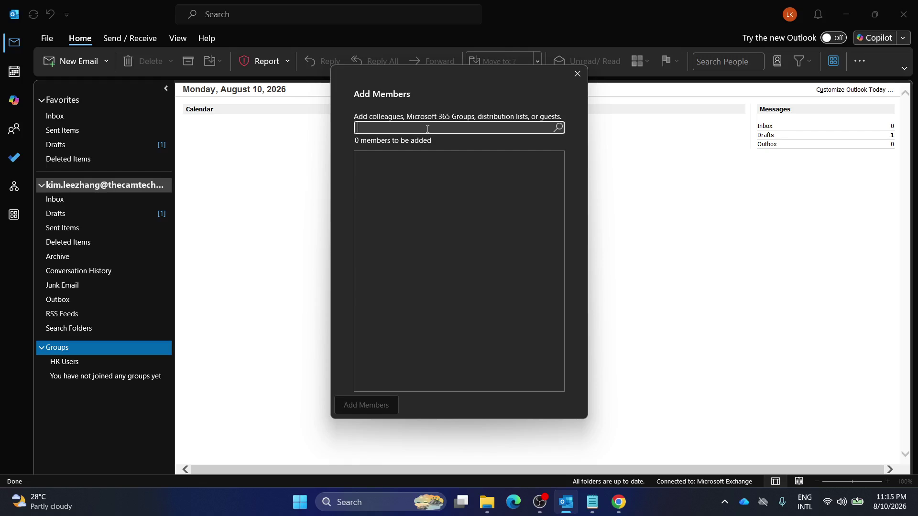
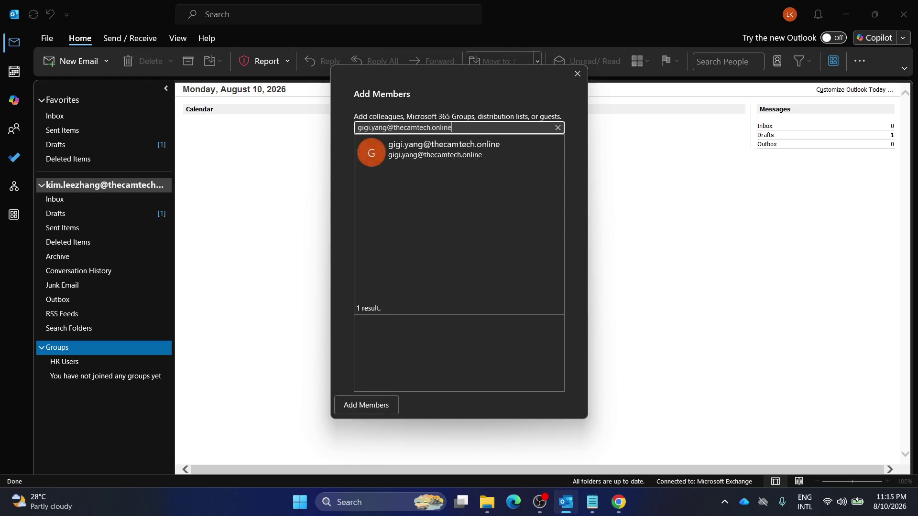
left_click(442, 145)
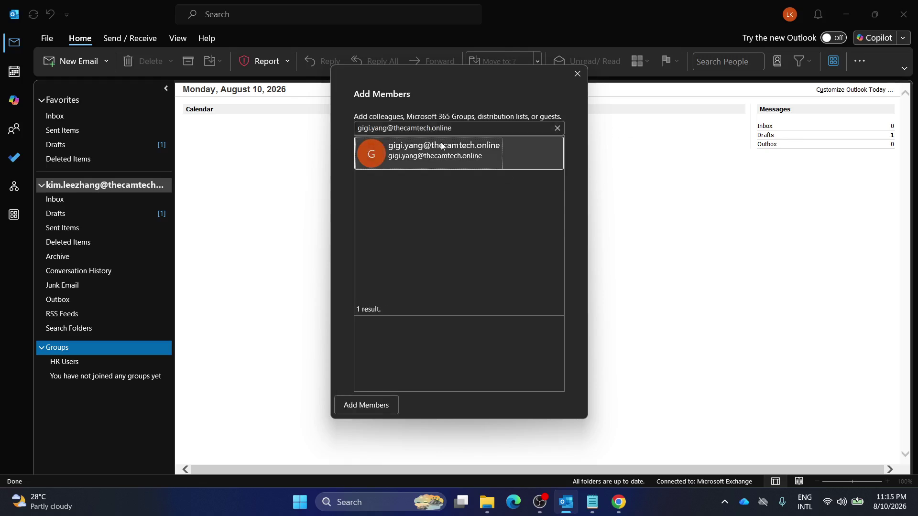
left_click(372, 403)
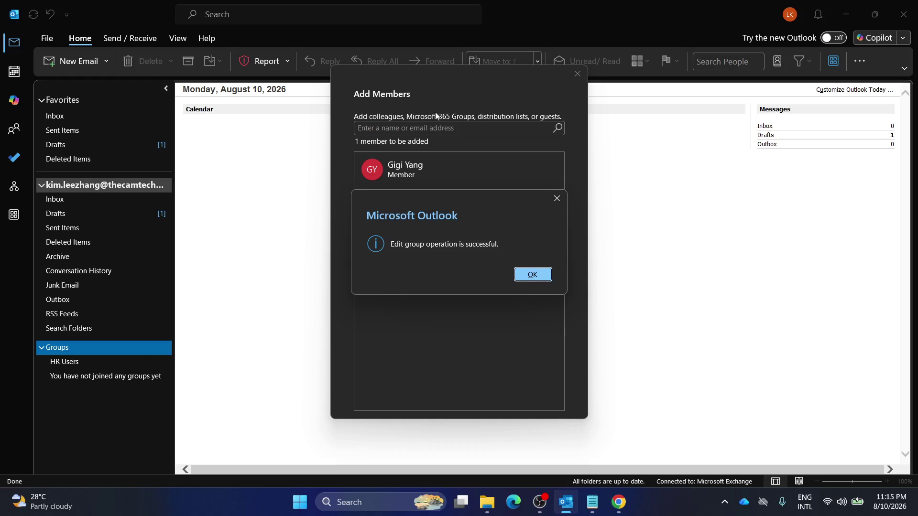
left_click(526, 276)
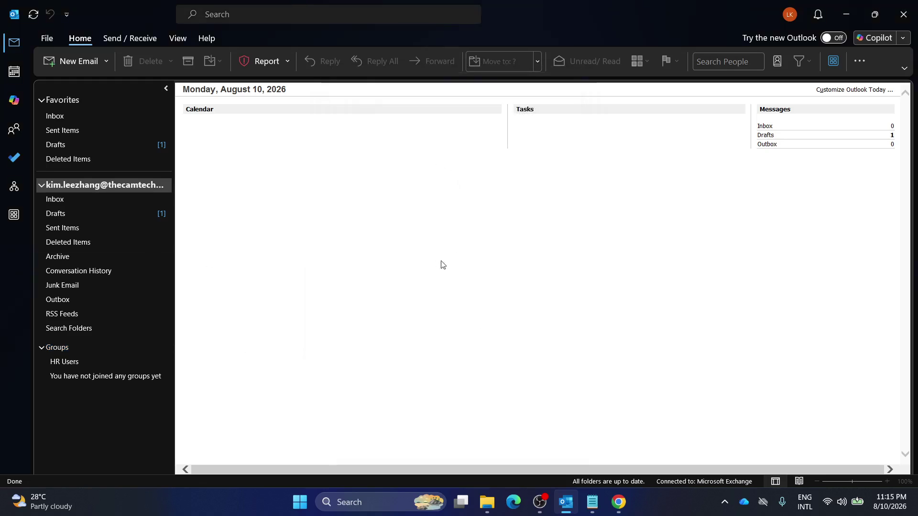
Open the HR Users group and inspect its options menu and extra ribbon commands.
left_click(92, 357)
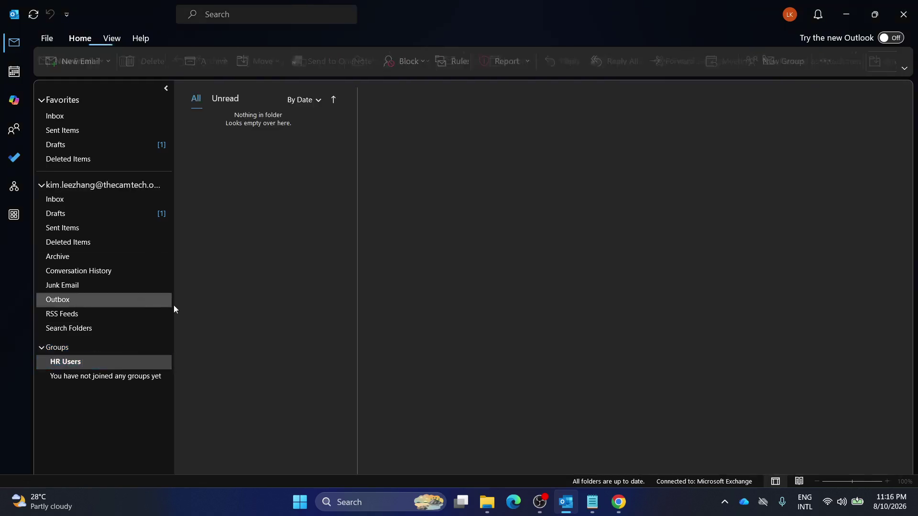
right_click(83, 363)
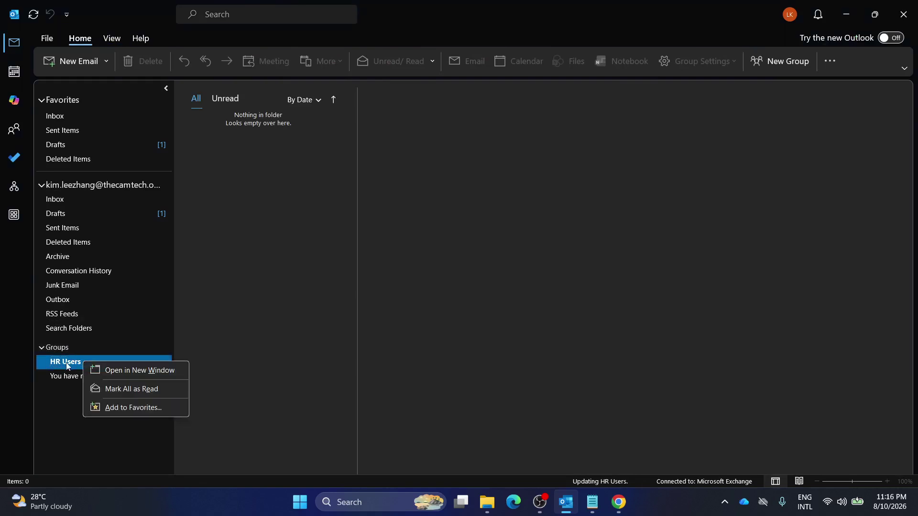
left_click(68, 366)
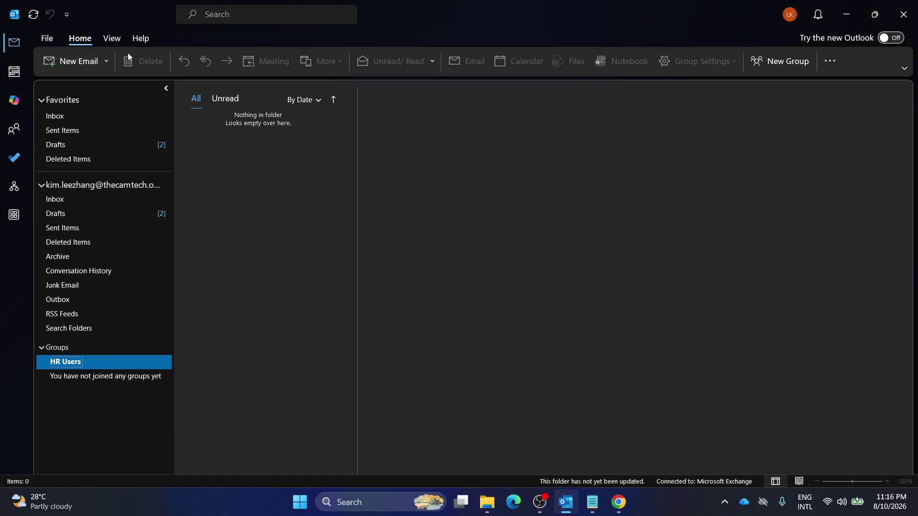
right_click(78, 363)
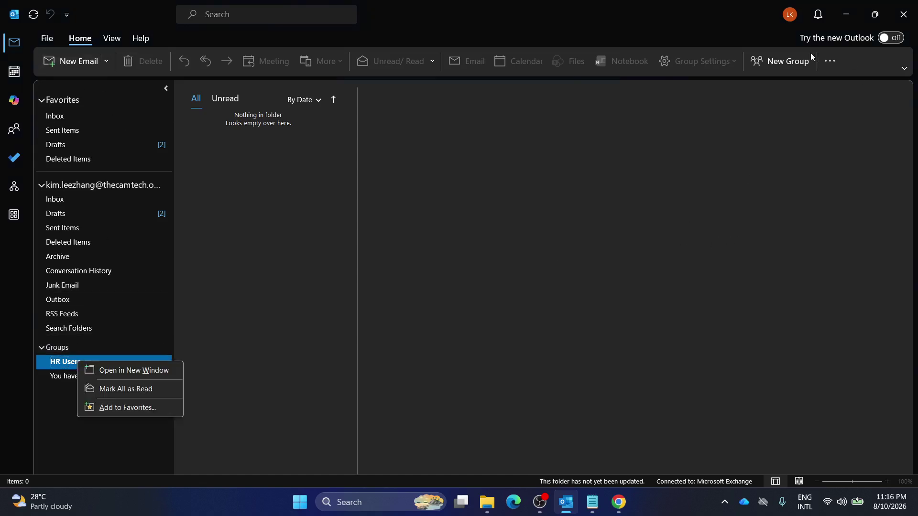
left_click(832, 62)
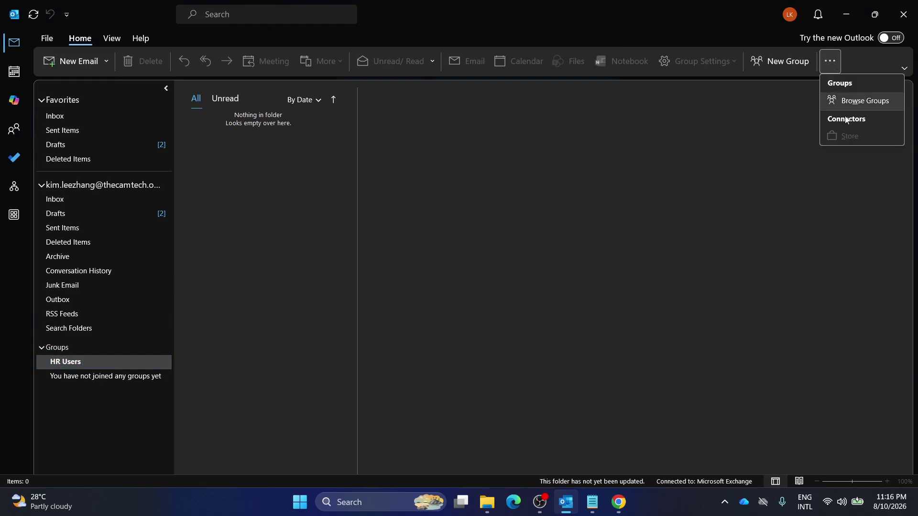
key("Escape")
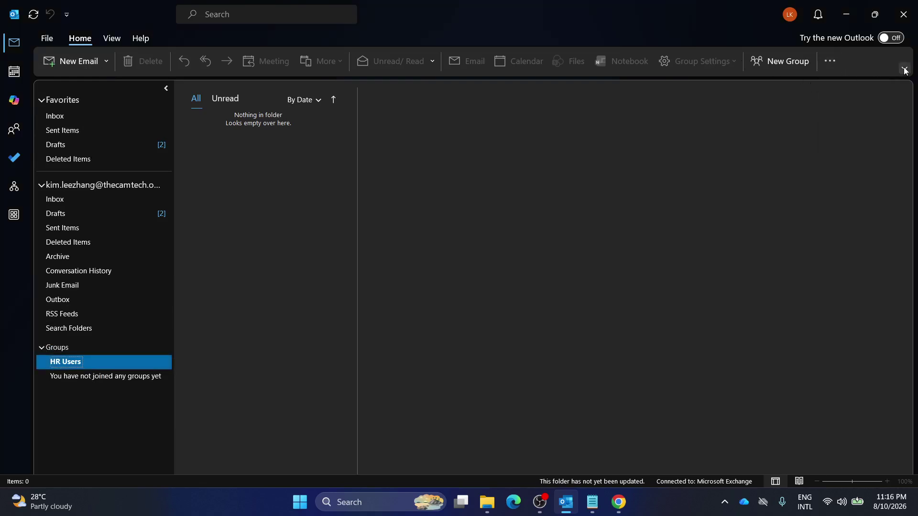
left_click(905, 69)
key("Escape")
Keep the HR Users name unchanged, visit Inbox and Sent Items, then return to the group.
left_click(71, 362)
key("Escape")
right_click(72, 362)
key("F2")
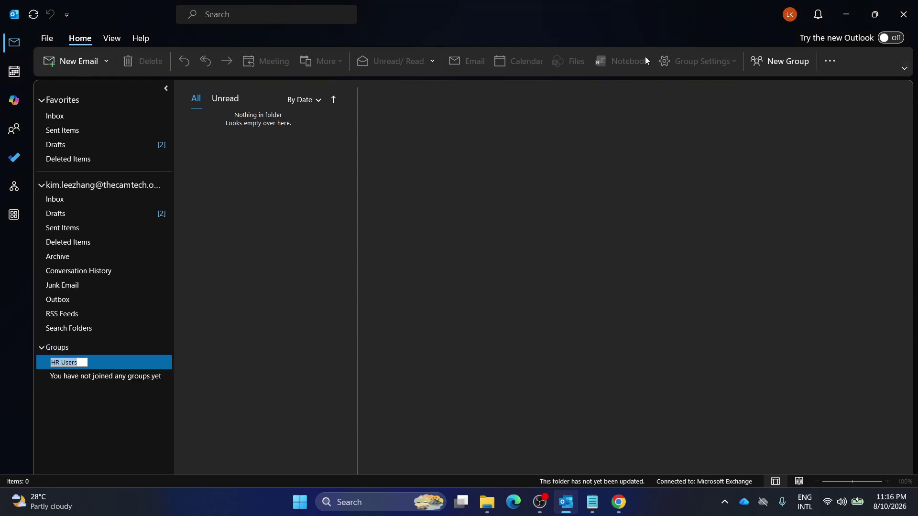
left_click(61, 343)
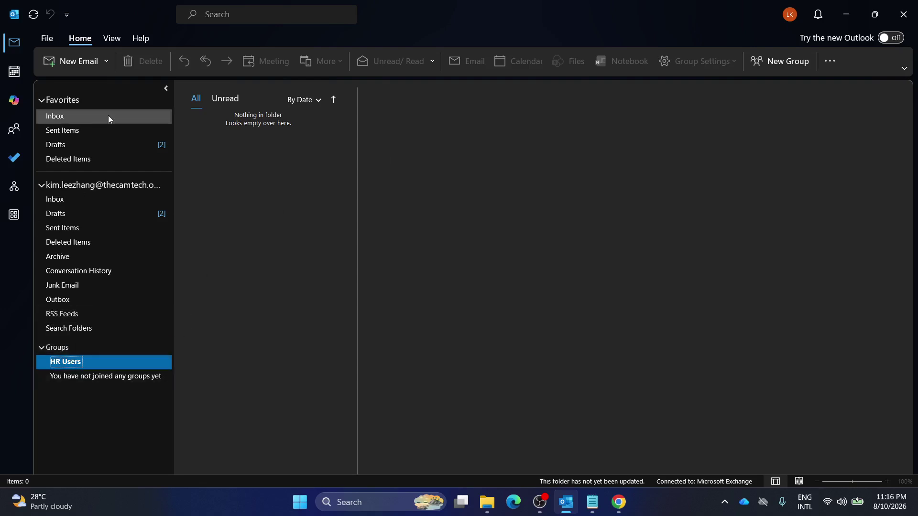
left_click(114, 198)
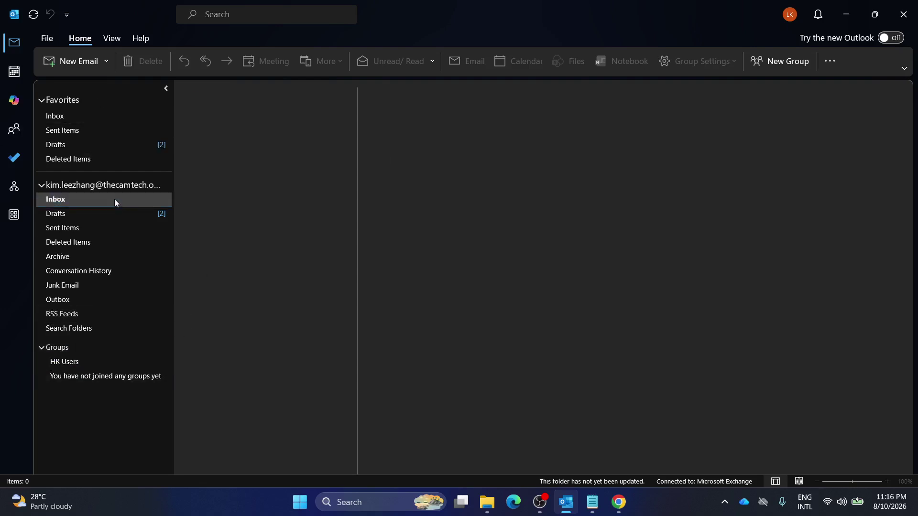
left_click(89, 228)
left_click(80, 362)
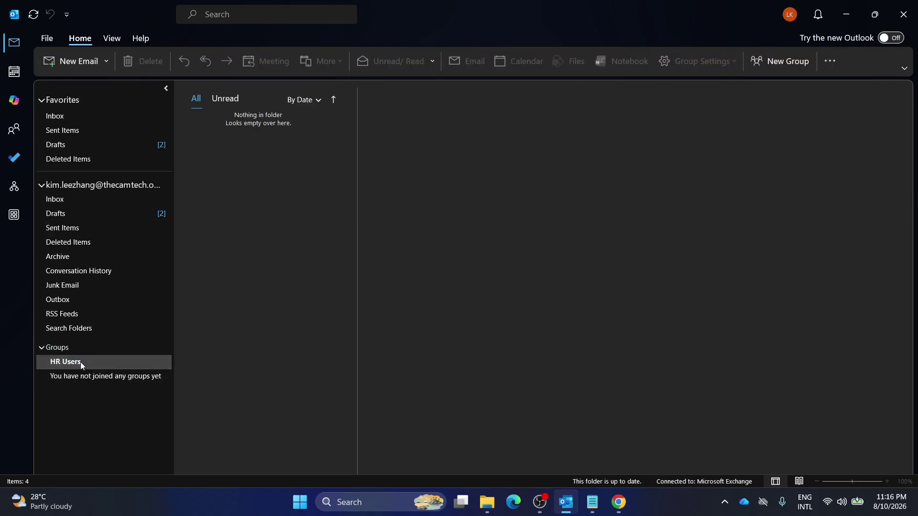
Switch to the Classic Ribbon and reopen the HR Users group.
left_click(910, 70)
left_click(842, 104)
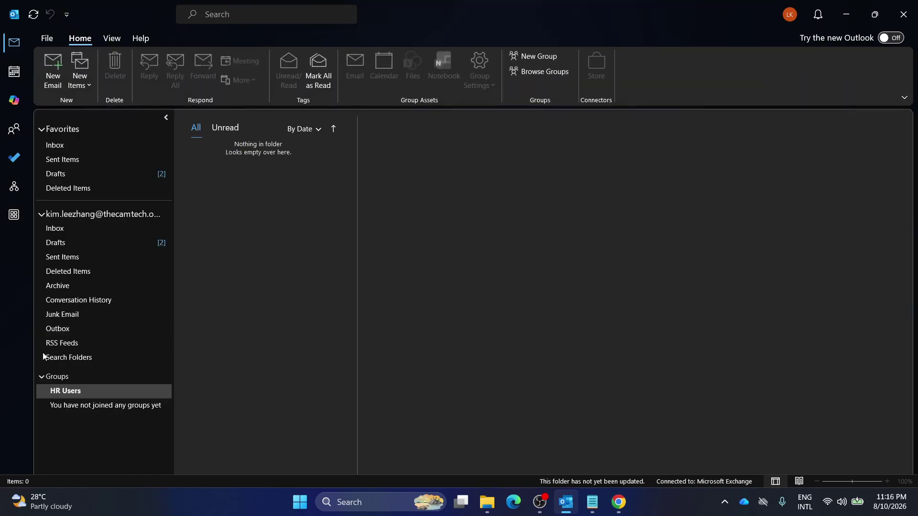
left_click(85, 389)
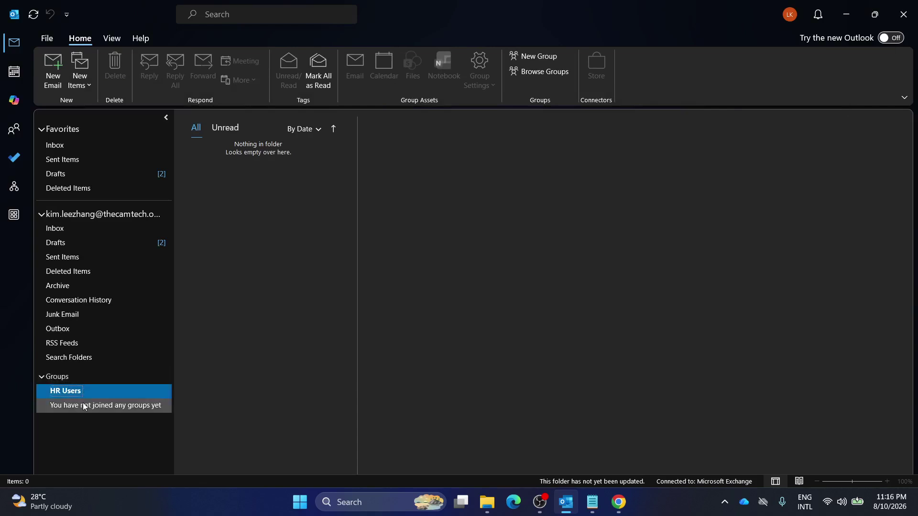
left_click(69, 378)
left_click(68, 377)
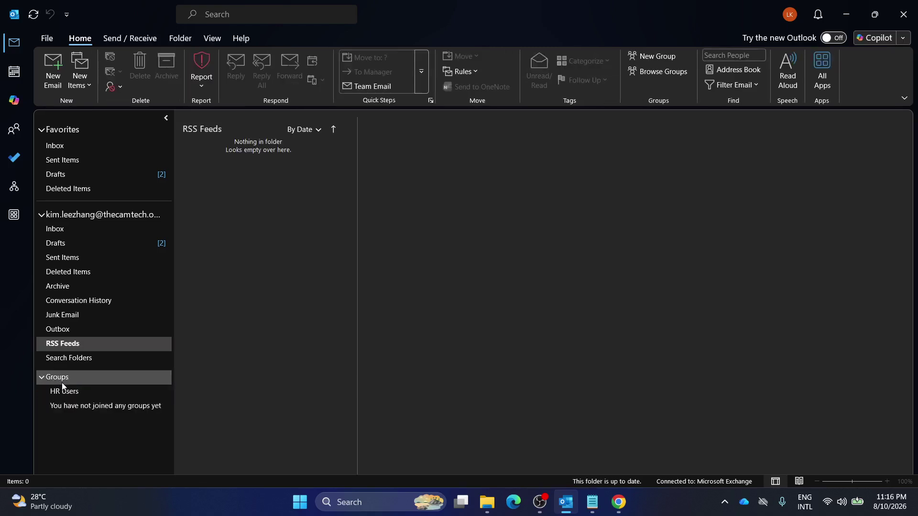
left_click(82, 392)
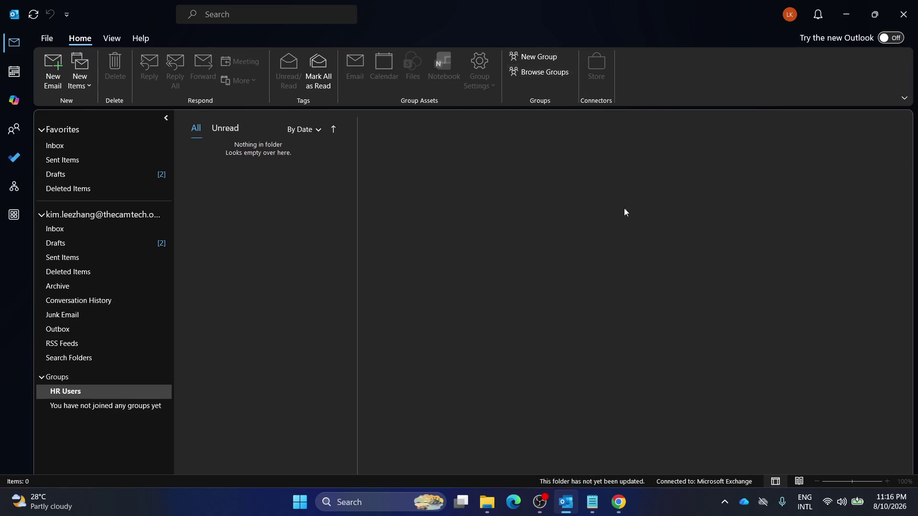
Review the options menus for HR Users and the Groups section.
left_click(114, 392)
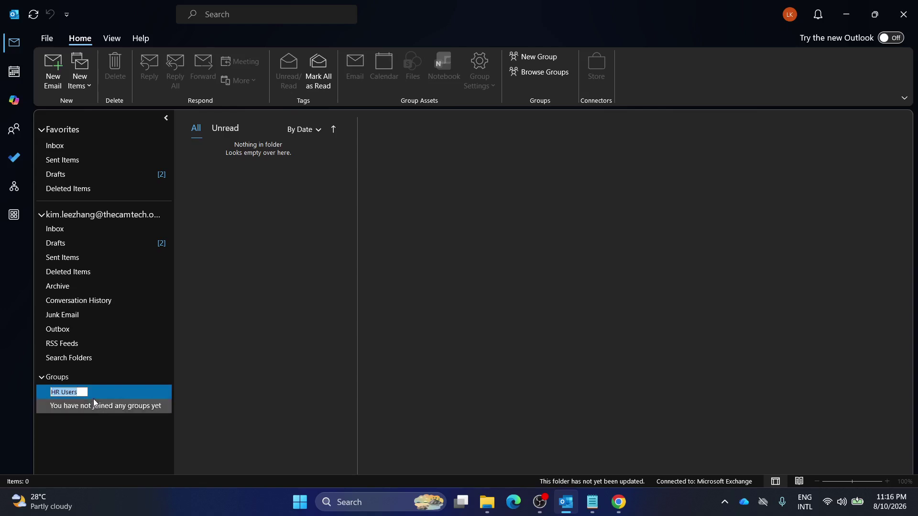
right_click(81, 393)
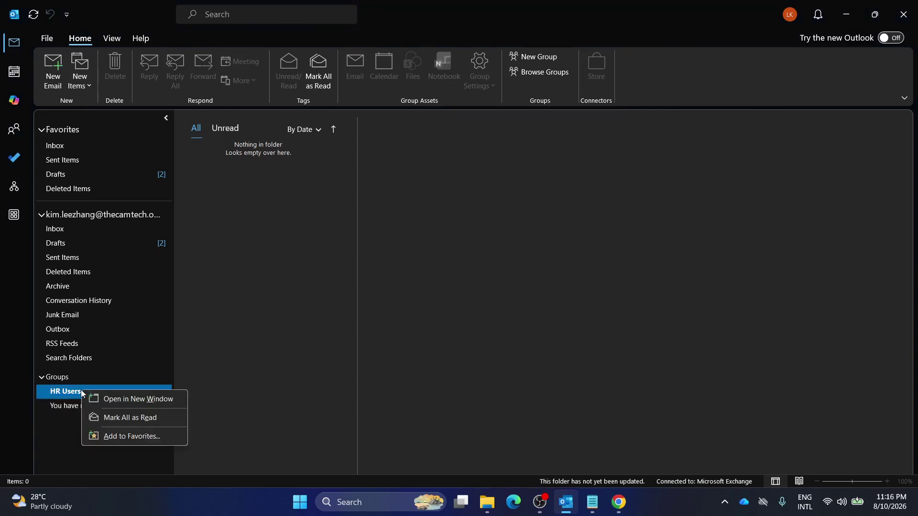
left_click(73, 392)
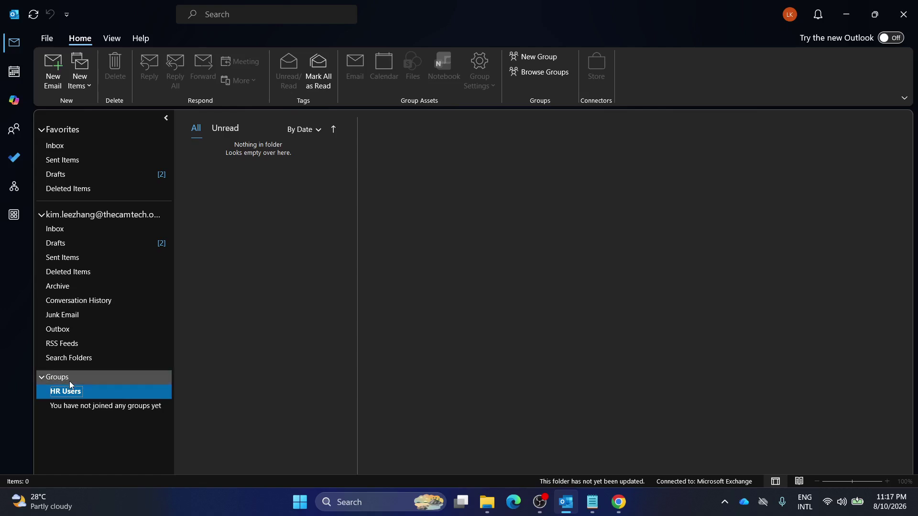
right_click(70, 380)
left_click(60, 380)
right_click(58, 379)
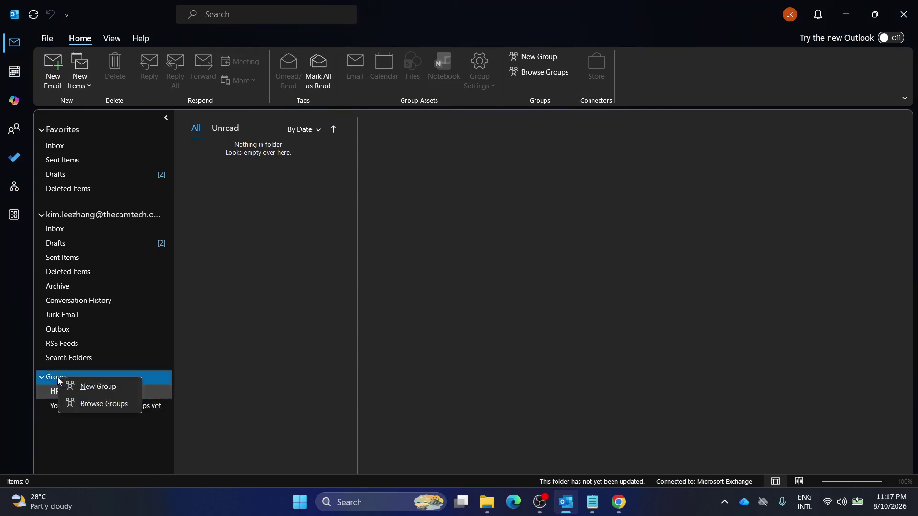
left_click(95, 386)
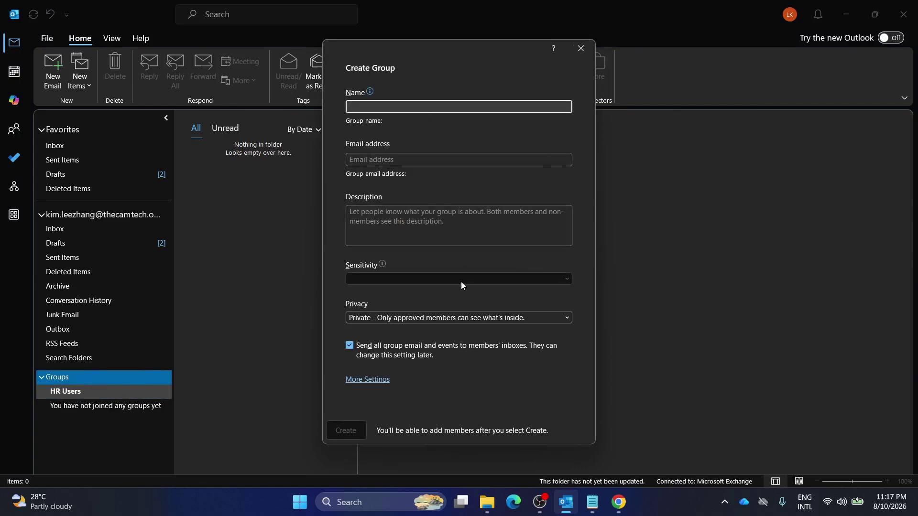
left_click(580, 48)
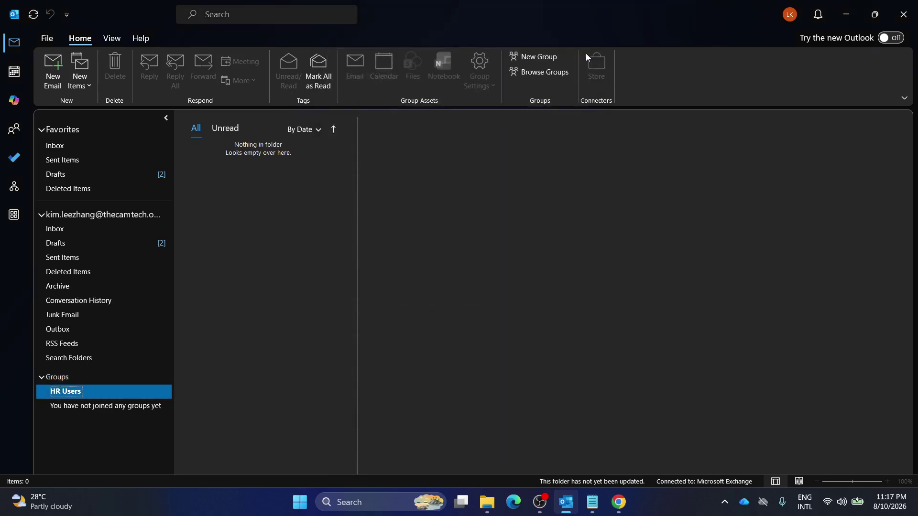